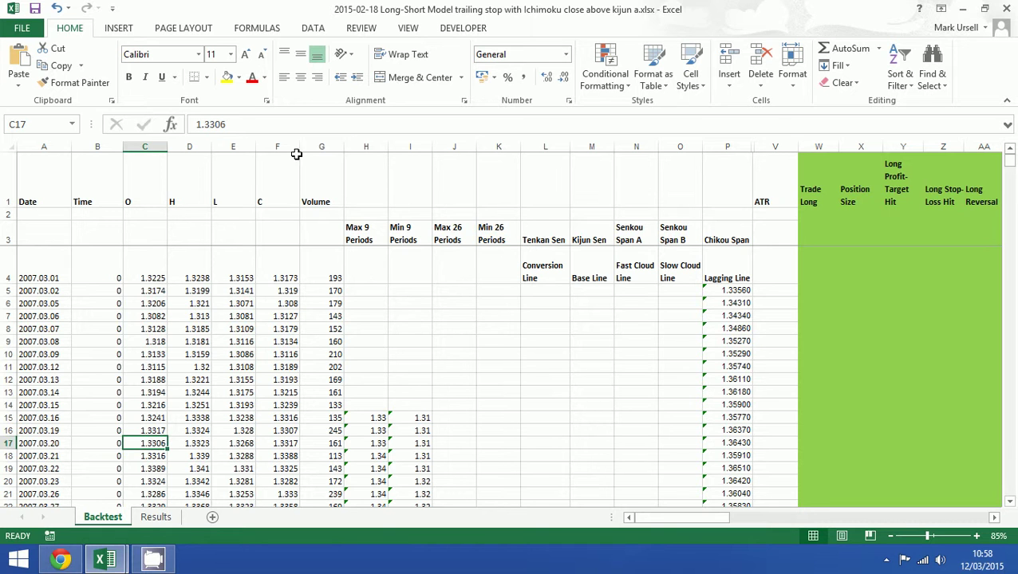
Copy the EURUSD1440.csv price data range A1:F6696
{"action": "left_click_drag", "start_coordinate": [1010, 165], "coordinate": [1006, 501]}
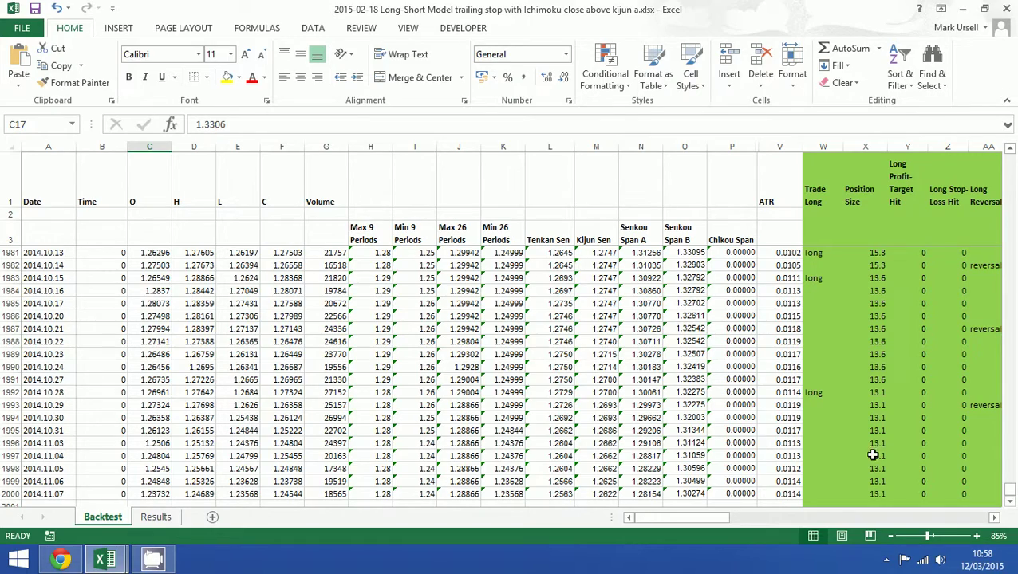
{"action": "left_click_drag", "start_coordinate": [1008, 496], "coordinate": [1010, 159]}
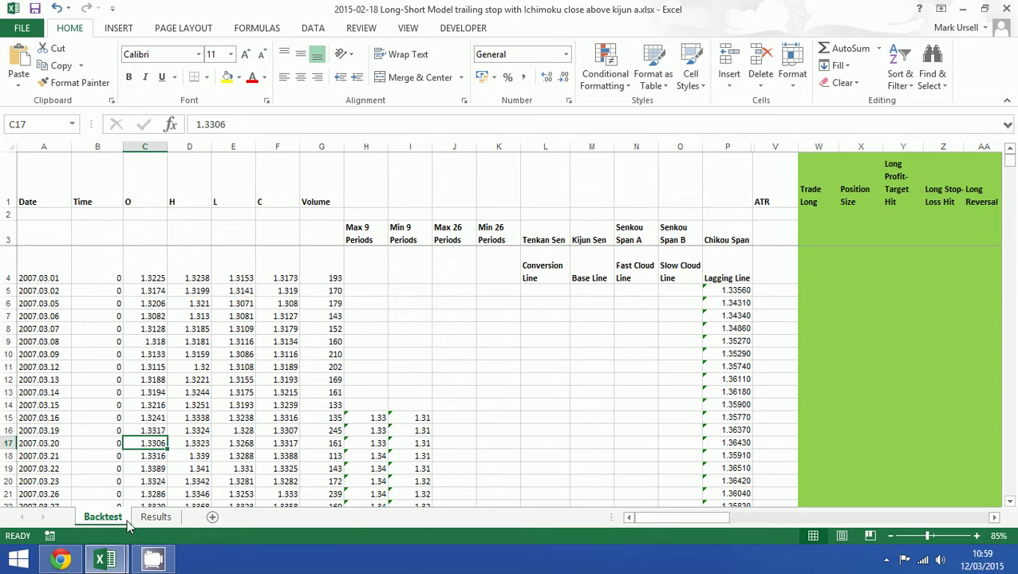
{"action": "mouse_move", "coordinate": [105, 559]}
{"action": "left_click", "coordinate": [198, 523]}
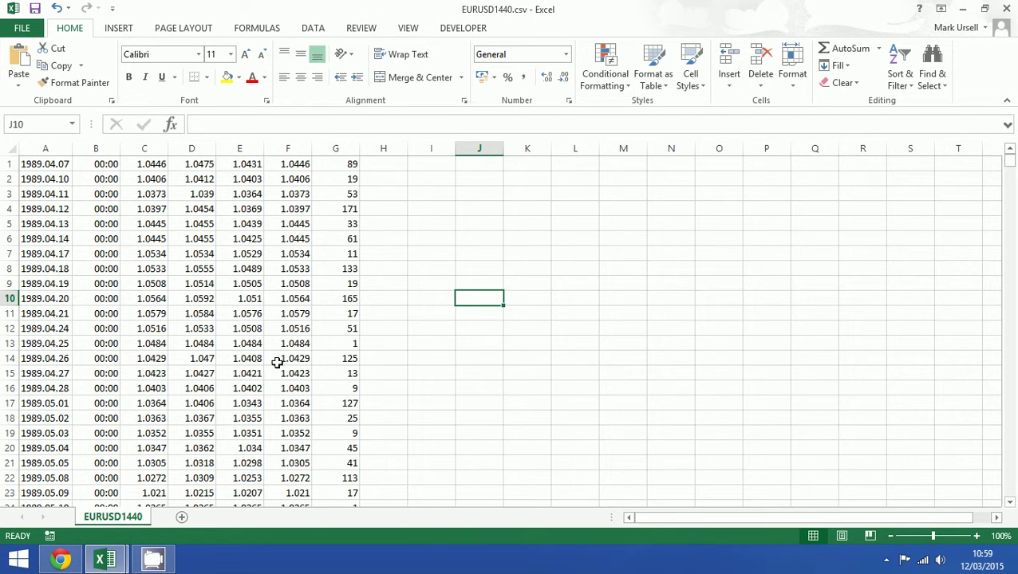
{"action": "scroll", "coordinate": [277, 363], "scroll_direction": "down", "scroll_amount": 1}
{"action": "scroll", "coordinate": [277, 363], "scroll_direction": "up", "scroll_amount": 1}
{"action": "left_click", "coordinate": [47, 164]}
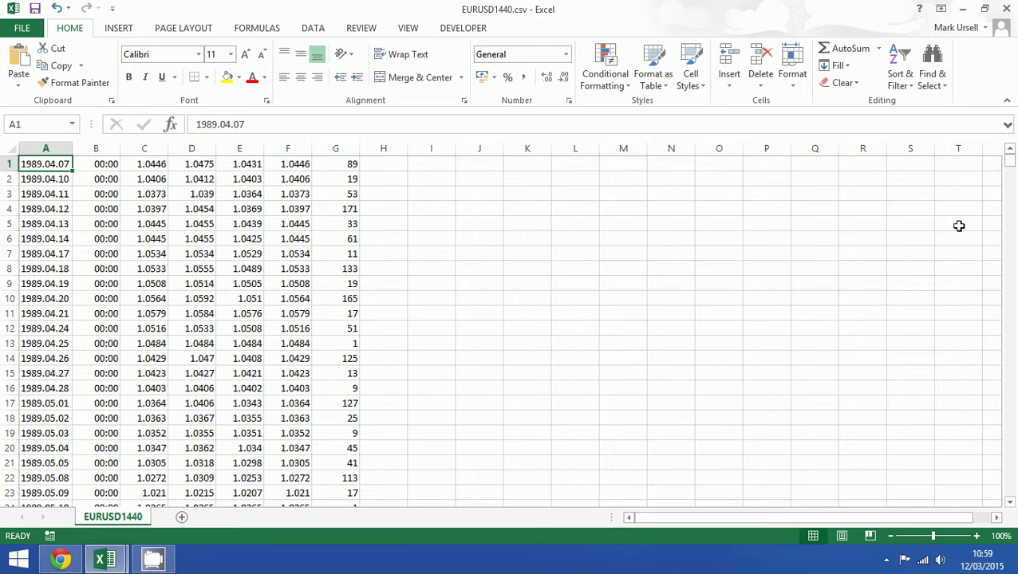
{"action": "left_click_drag", "start_coordinate": [1010, 160], "coordinate": [1010, 488]}
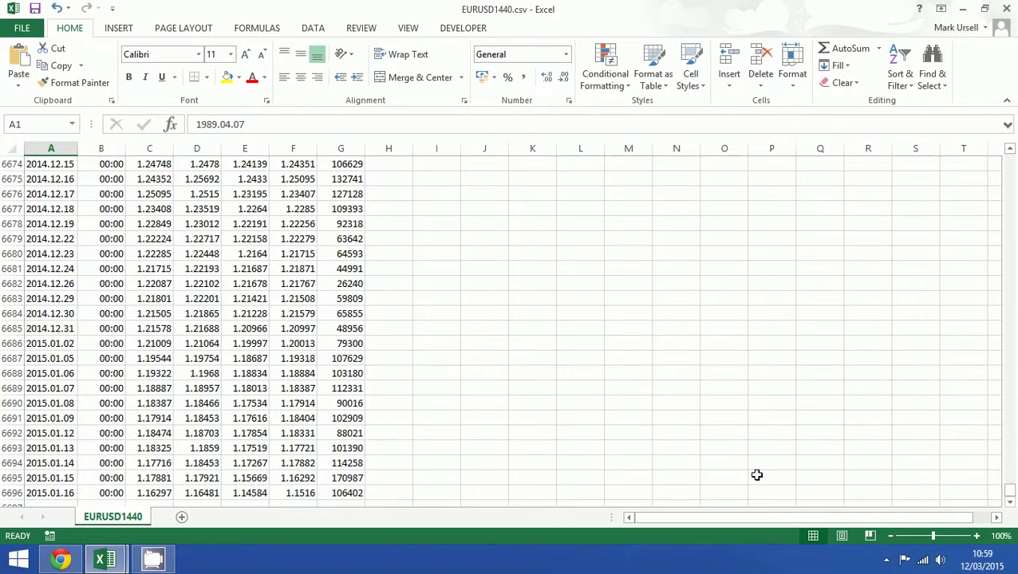
{"action": "left_click", "coordinate": [300, 493], "text": "shift"}
{"action": "key", "text": "ctrl+c"}
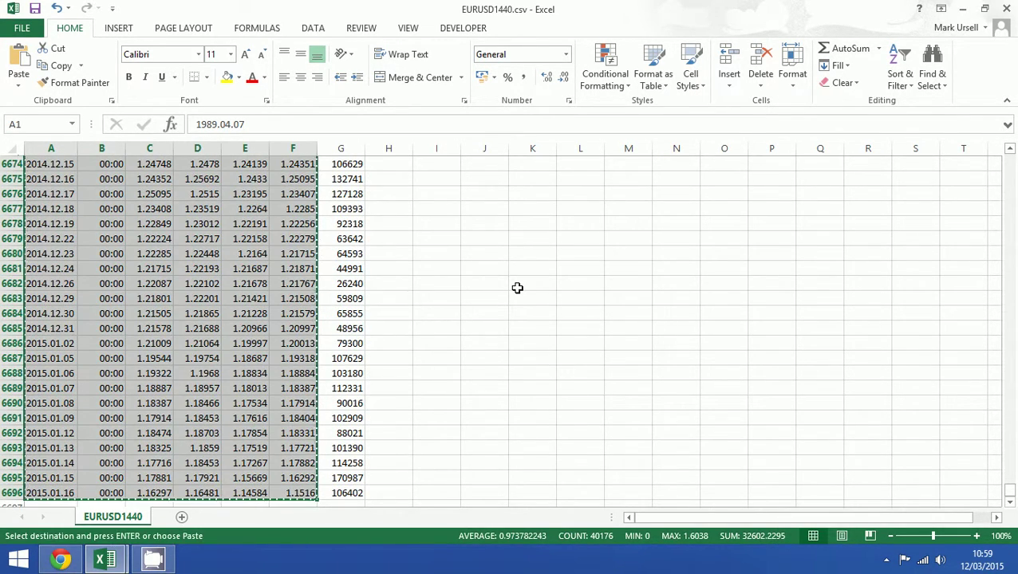
Paste the copied EURUSD data into the Long-Short Model Backtest sheet starting at cell A4
{"action": "left_click", "coordinate": [105, 560]}
{"action": "left_click", "coordinate": [92, 515]}
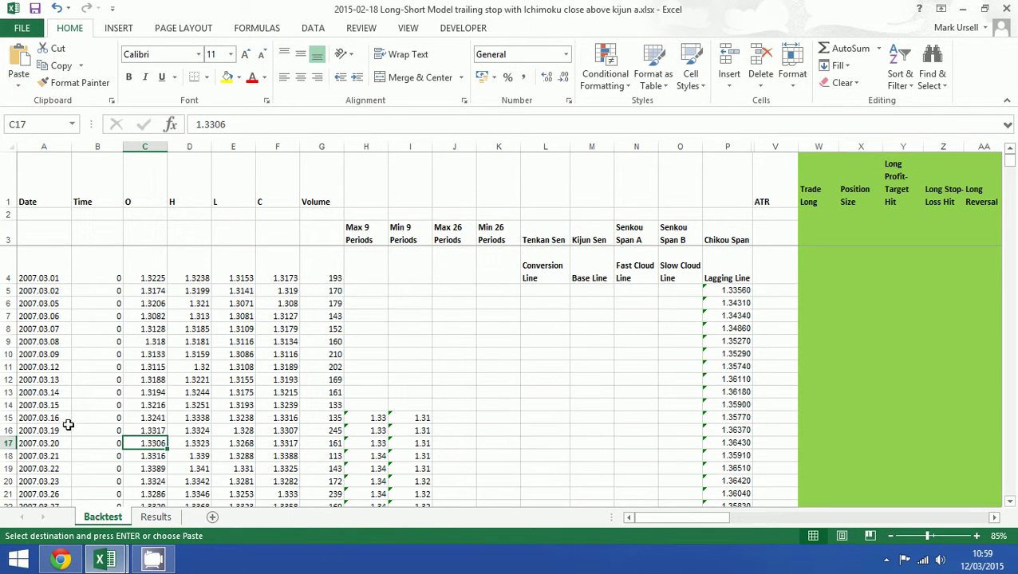
{"action": "left_click", "coordinate": [42, 275]}
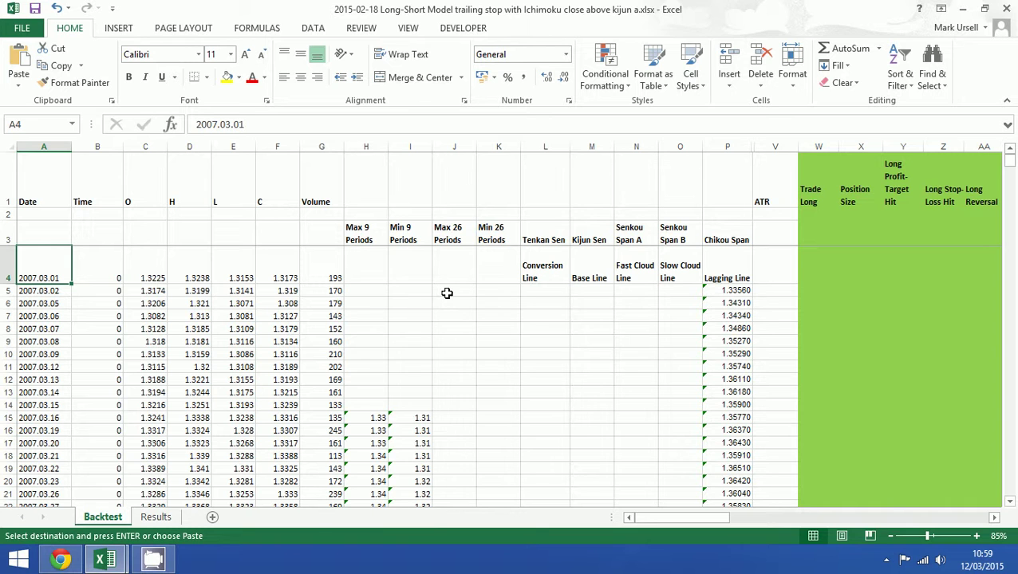
{"action": "key", "text": "ctrl+v"}
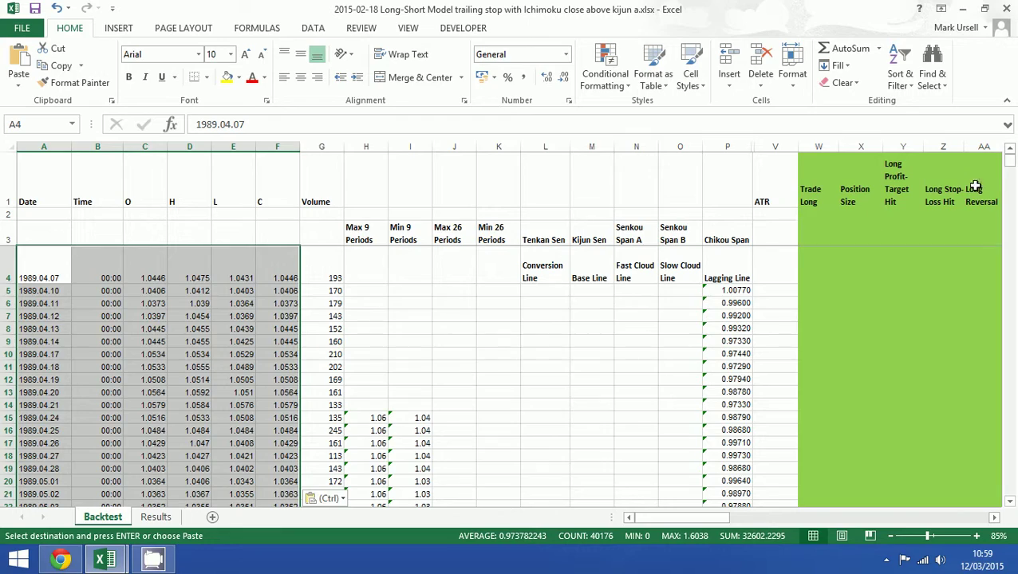
{"action": "left_click_drag", "start_coordinate": [1011, 168], "coordinate": [1009, 487]}
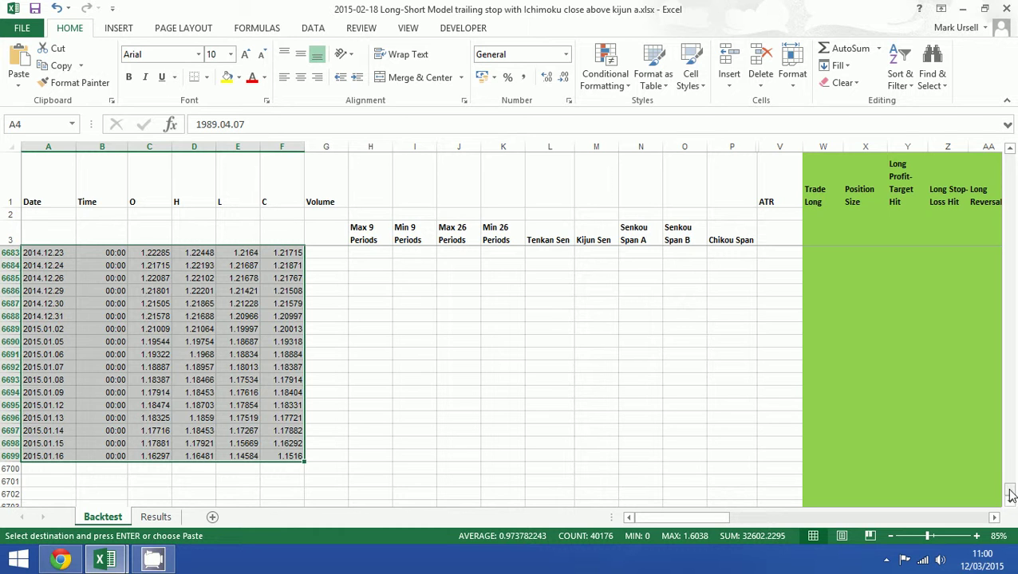
Fill the Volume-through-ATR formulas in G2000:V2000 down to the last data row
{"action": "left_click_drag", "start_coordinate": [1008, 490], "coordinate": [1010, 253]}
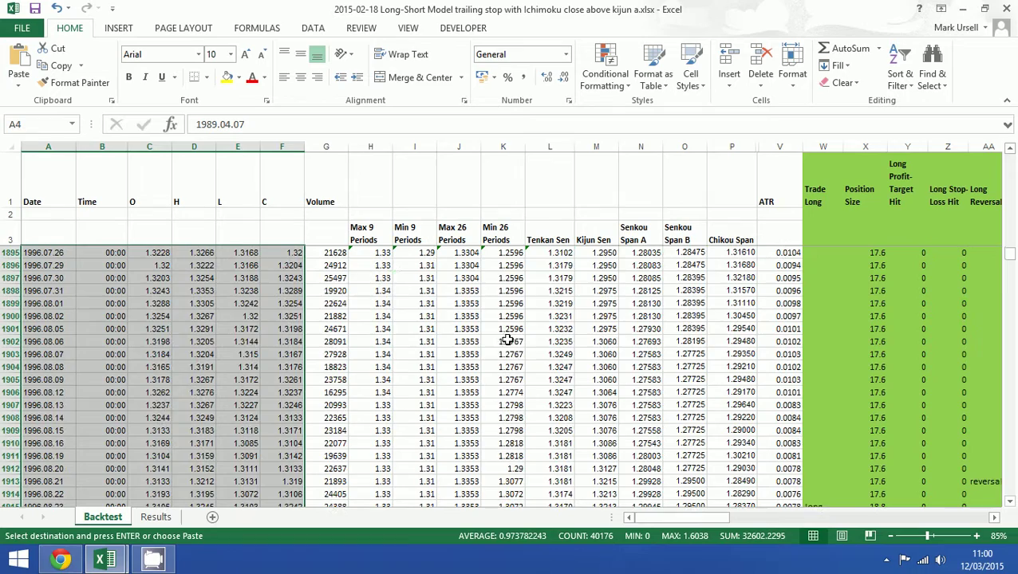
{"action": "scroll", "coordinate": [495, 354], "scroll_direction": "down", "scroll_amount": 20}
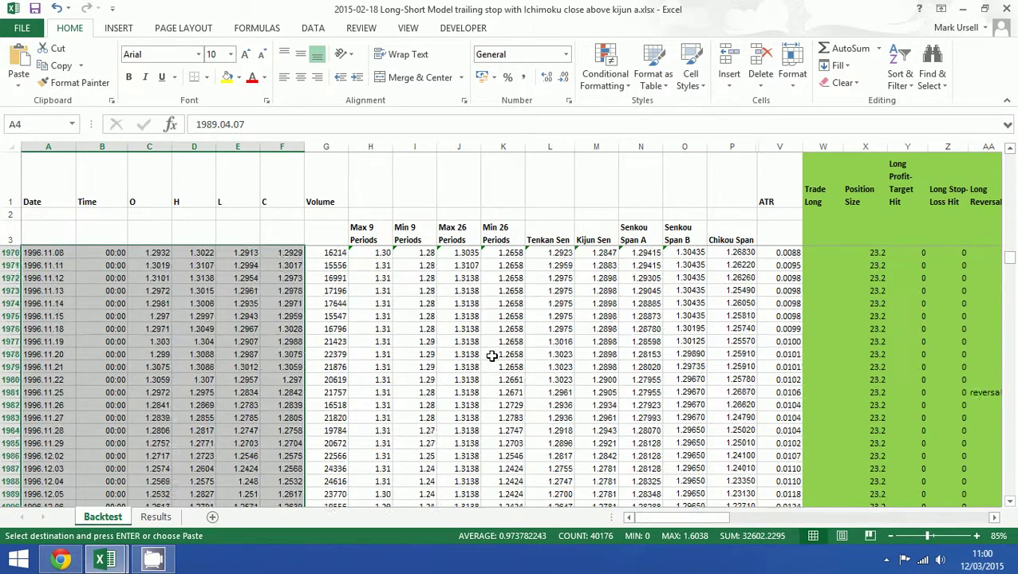
{"action": "scroll", "coordinate": [492, 355], "scroll_direction": "down", "scroll_amount": 7}
{"action": "left_click_drag", "start_coordinate": [333, 365], "coordinate": [799, 372]}
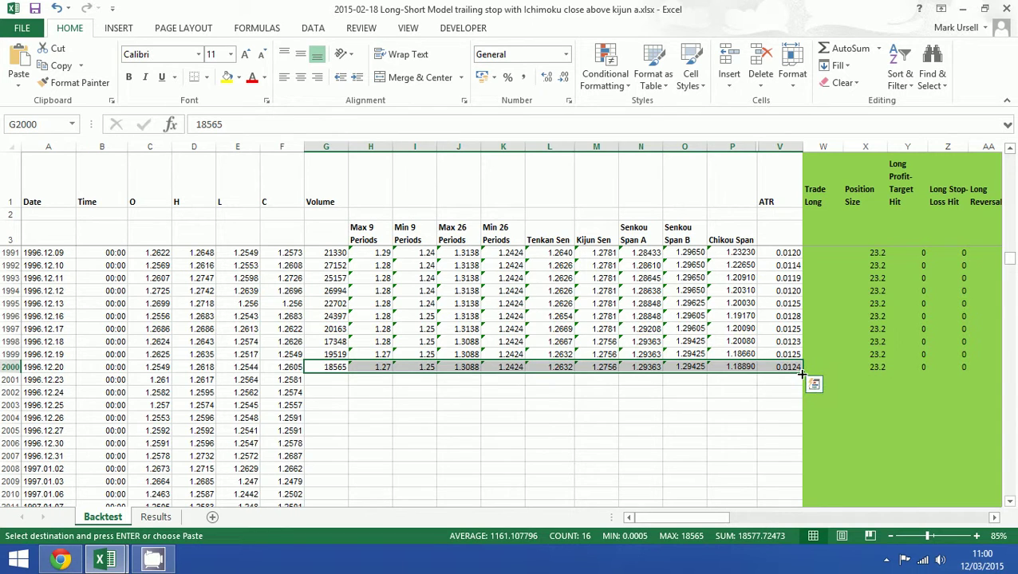
{"action": "double_click", "coordinate": [802, 372]}
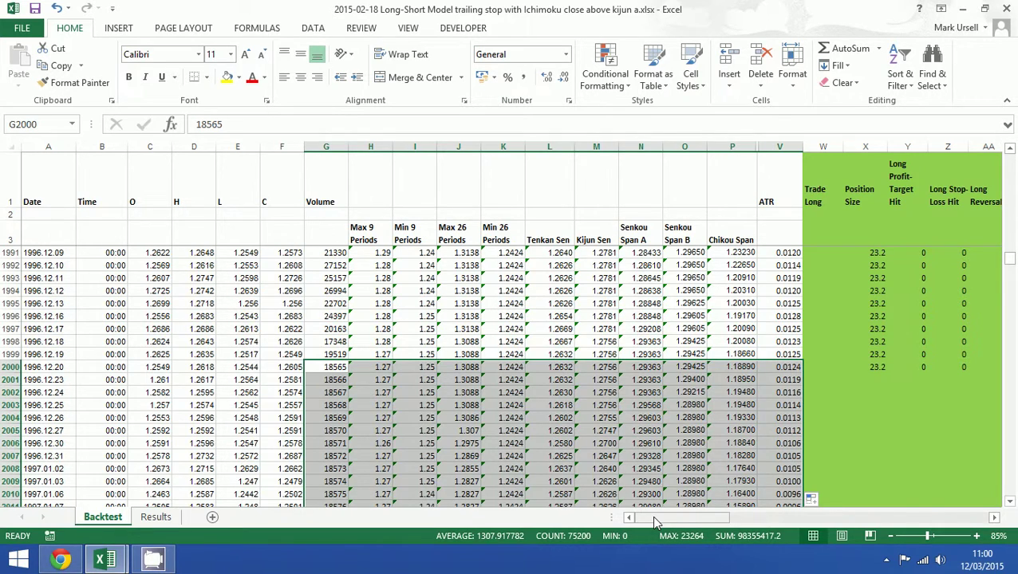
Fill the trade formulas from W2000 through BK2000 down and confirm they reach row 6699
{"action": "left_click_drag", "start_coordinate": [651, 515], "coordinate": [674, 515]}
{"action": "left_click", "coordinate": [659, 368]}
{"action": "mouse_move", "coordinate": [660, 368]}
{"action": "left_mouse_down"}
{"action": "mouse_move", "coordinate": [1014, 355]}
{"action": "mouse_move", "coordinate": [878, 360]}
{"action": "mouse_move", "coordinate": [949, 367]}
{"action": "mouse_move", "coordinate": [797, 327]}
{"action": "mouse_move", "coordinate": [679, 369]}
{"action": "left_mouse_up"}
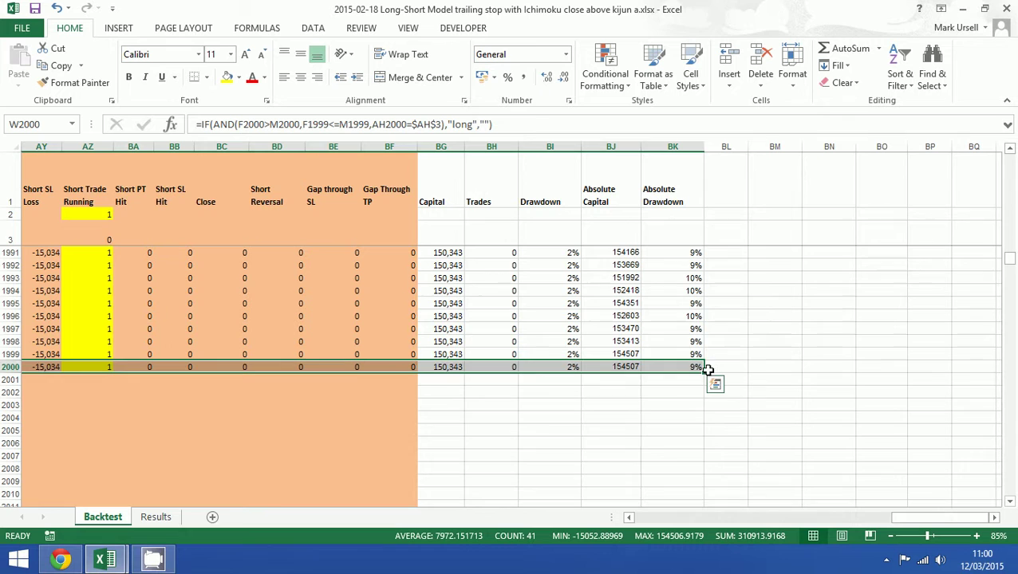
{"action": "double_click", "coordinate": [705, 372]}
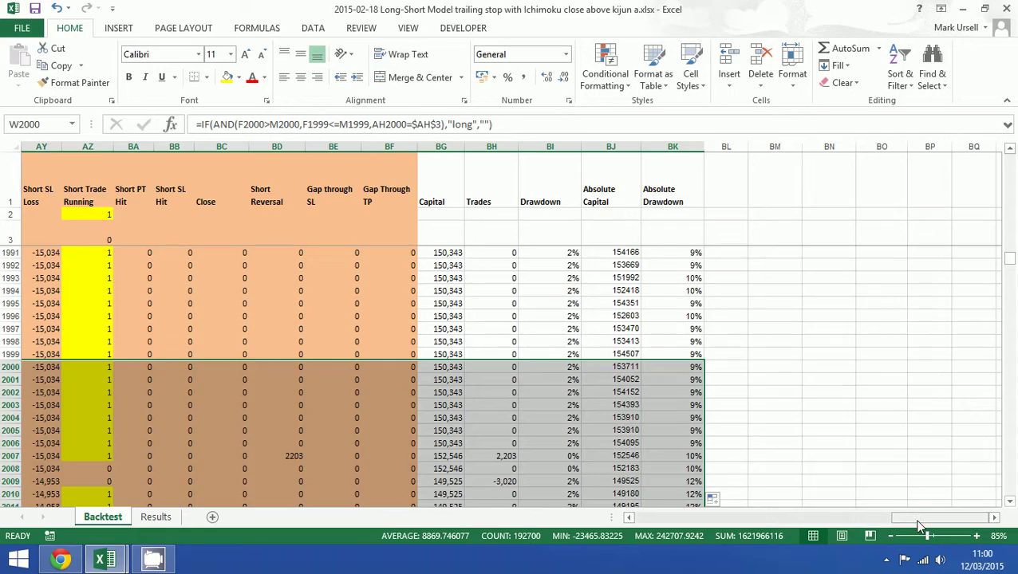
{"action": "left_click_drag", "start_coordinate": [917, 527], "coordinate": [649, 490]}
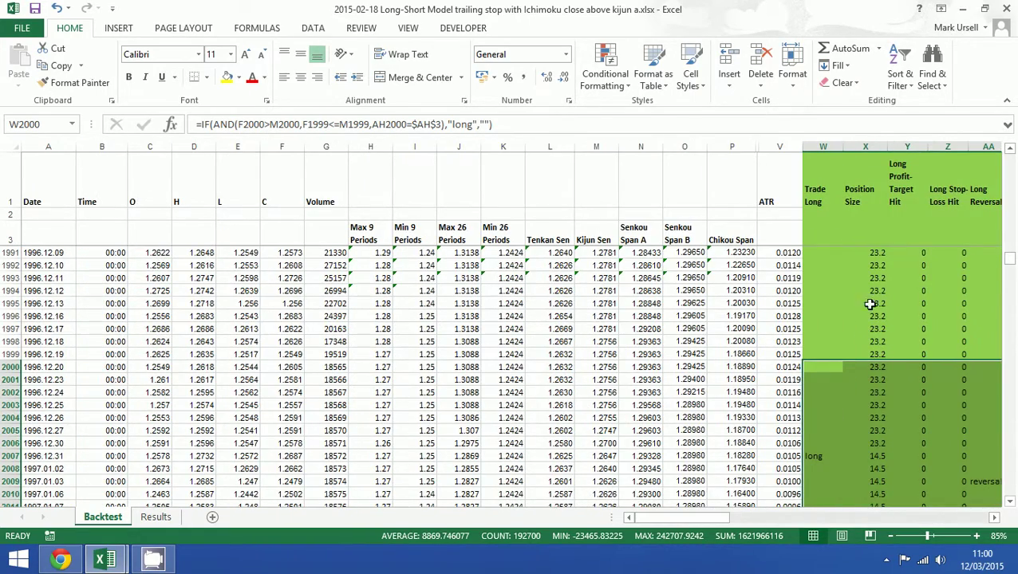
{"action": "left_click_drag", "start_coordinate": [1011, 269], "coordinate": [1009, 488]}
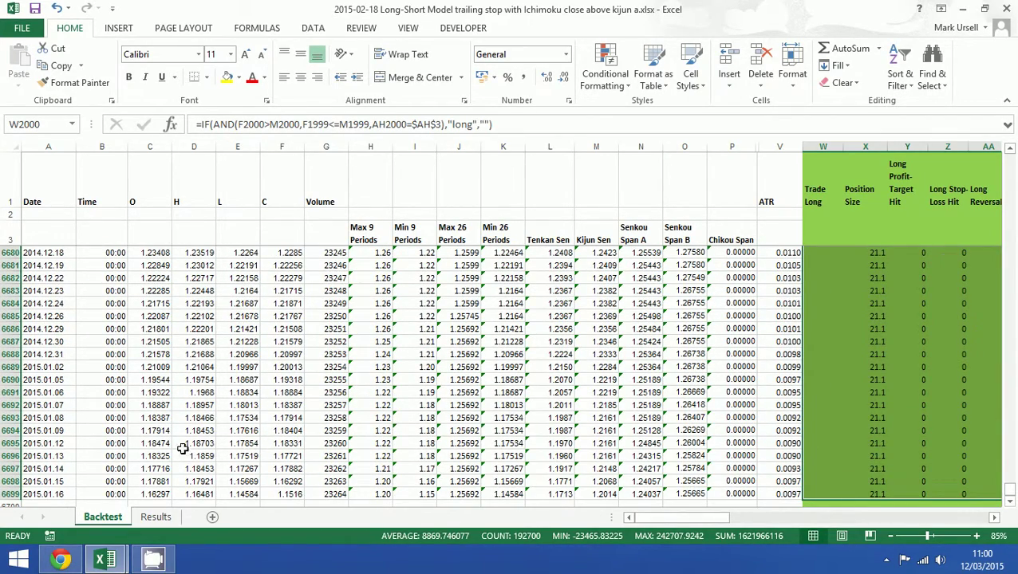
{"action": "scroll", "coordinate": [63, 470], "scroll_direction": "down", "scroll_amount": 1}
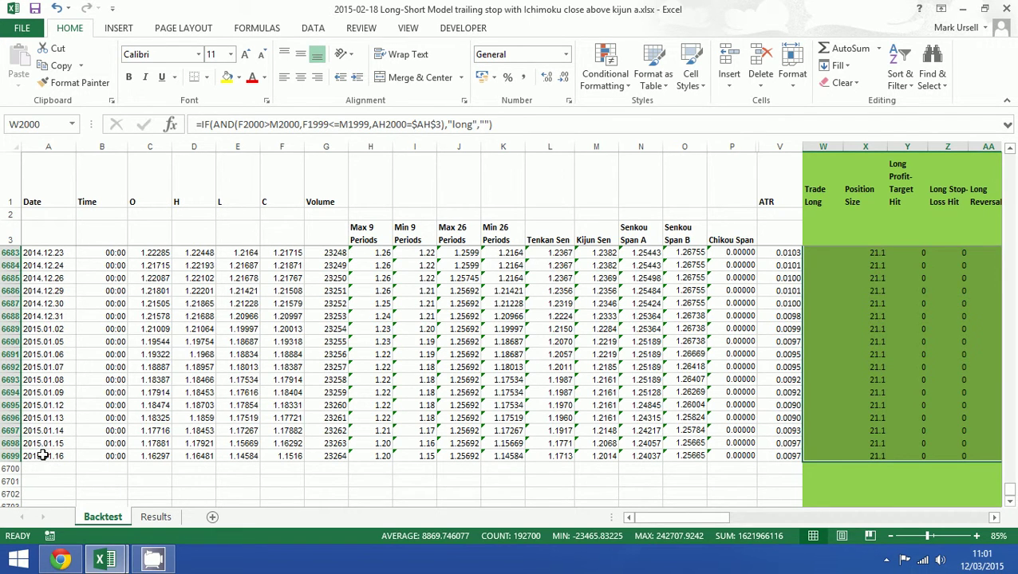
{"action": "left_click", "coordinate": [42, 457]}
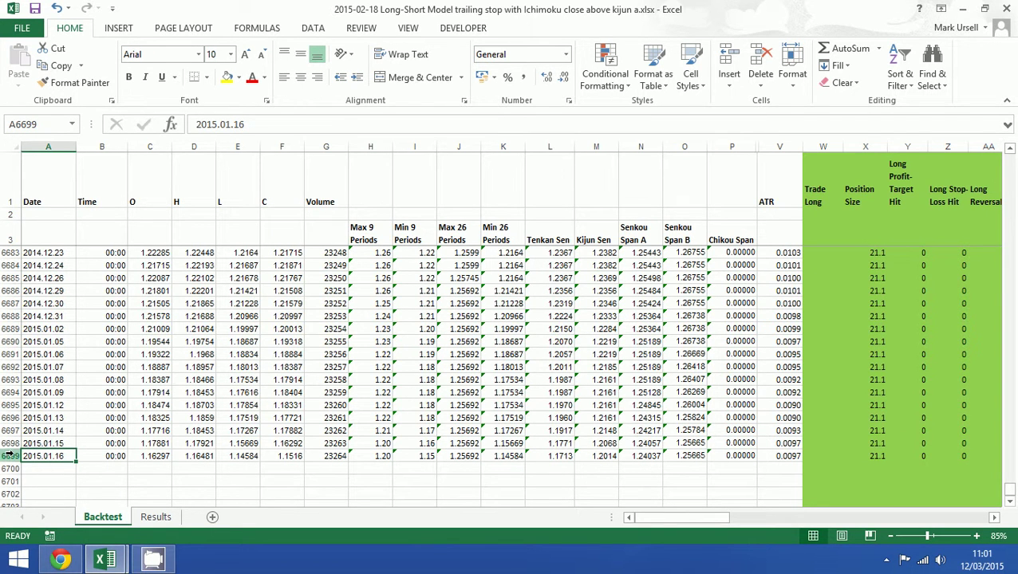
{"action": "left_click", "coordinate": [159, 517]}
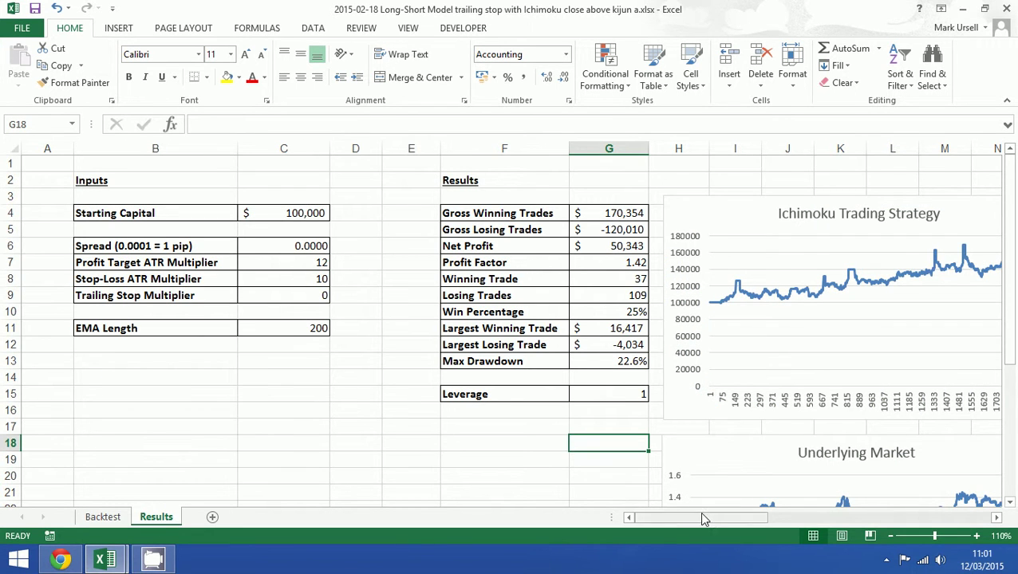
{"action": "mouse_move", "coordinate": [681, 517]}
{"action": "left_mouse_down"}
{"action": "mouse_move", "coordinate": [712, 517]}
{"action": "mouse_move", "coordinate": [679, 515]}
{"action": "mouse_move", "coordinate": [700, 518]}
{"action": "left_mouse_up"}
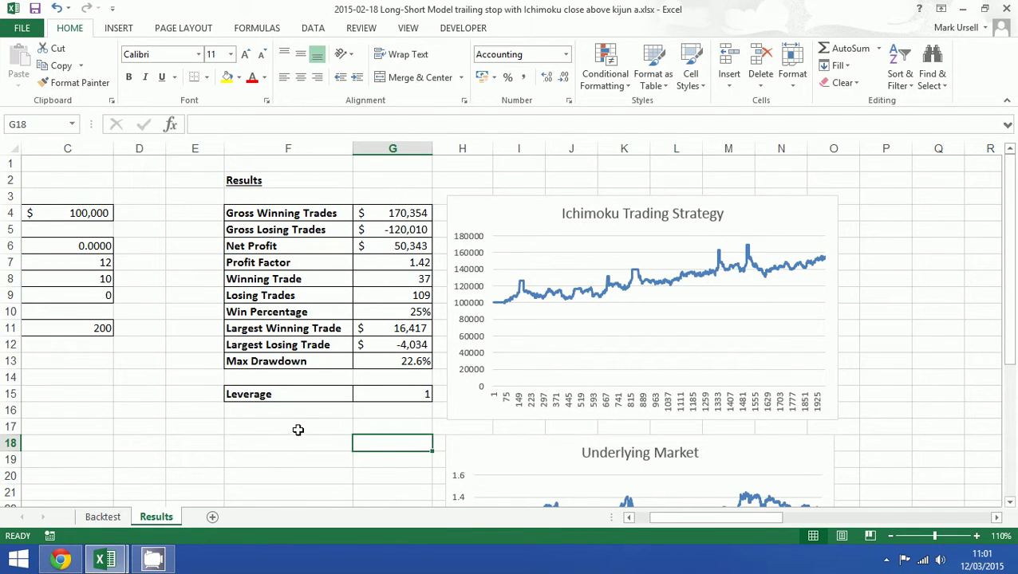
{"action": "left_click", "coordinate": [395, 210]}
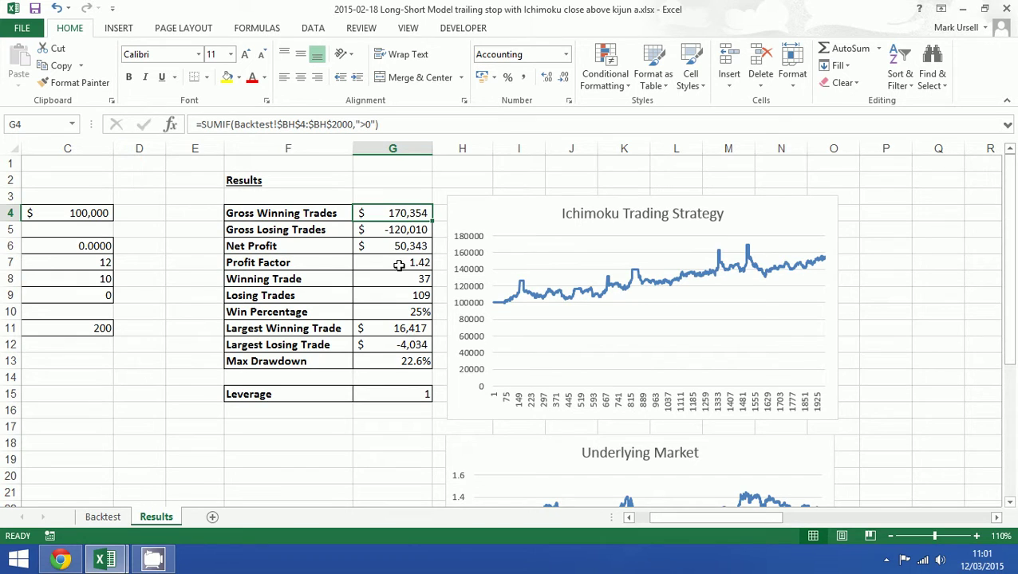
{"action": "left_click", "coordinate": [120, 517]}
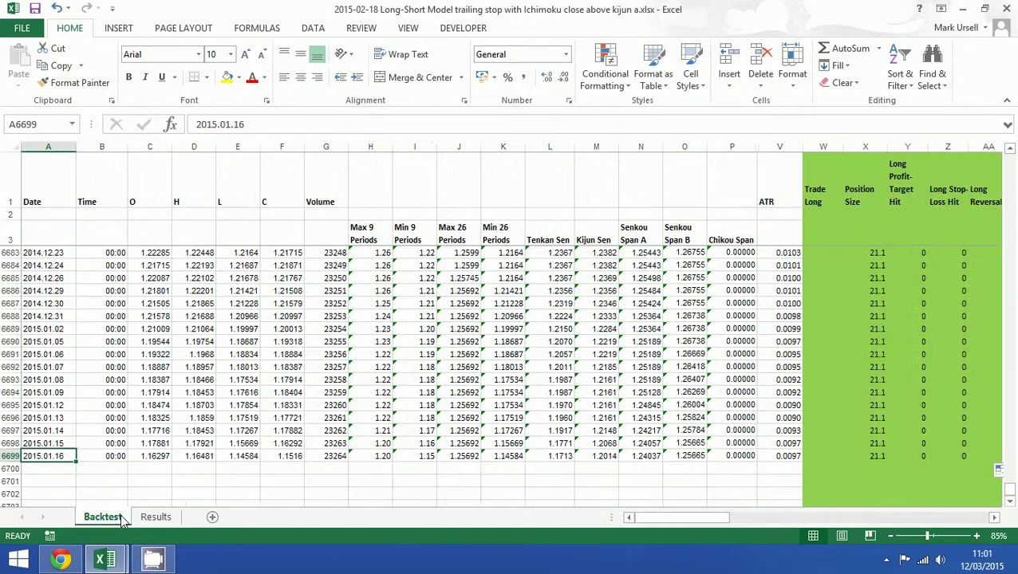
{"action": "left_click", "coordinate": [156, 517]}
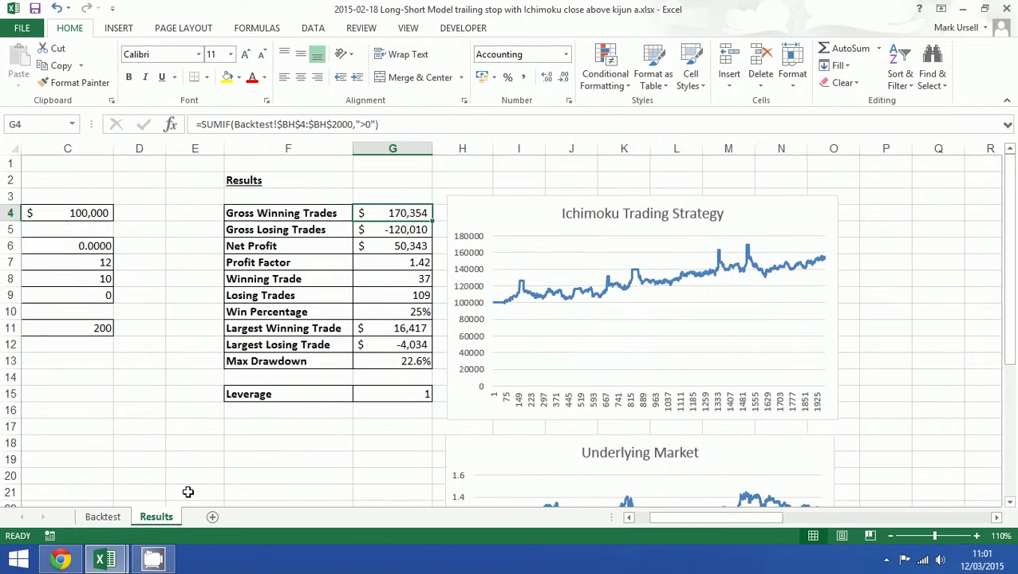
Replace every 2000 row reference in the Results formulas with 6699
{"action": "key", "text": "ctrl+f"}
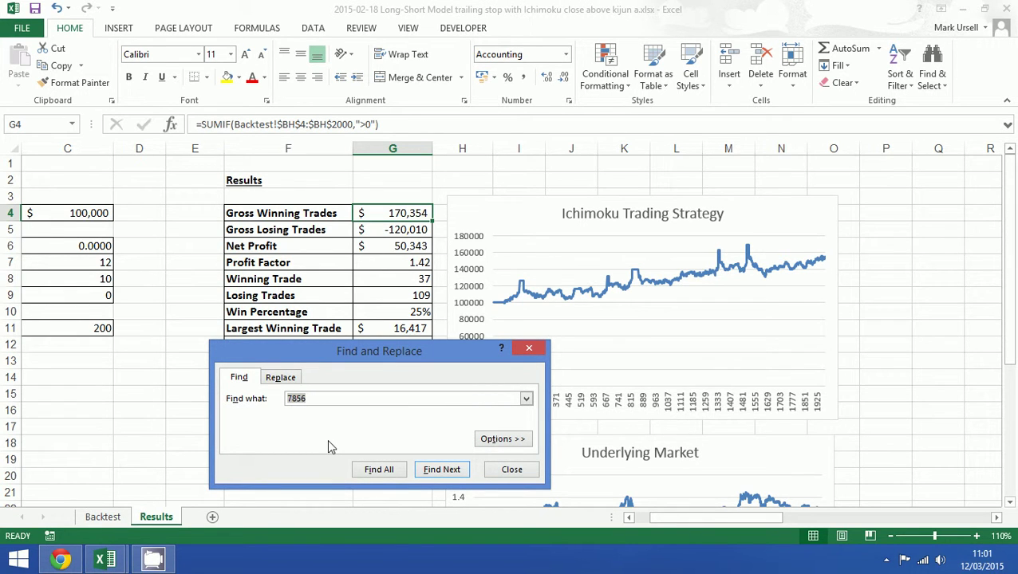
{"action": "type", "text": "2000"}
{"action": "key", "text": "ctrl+h"}
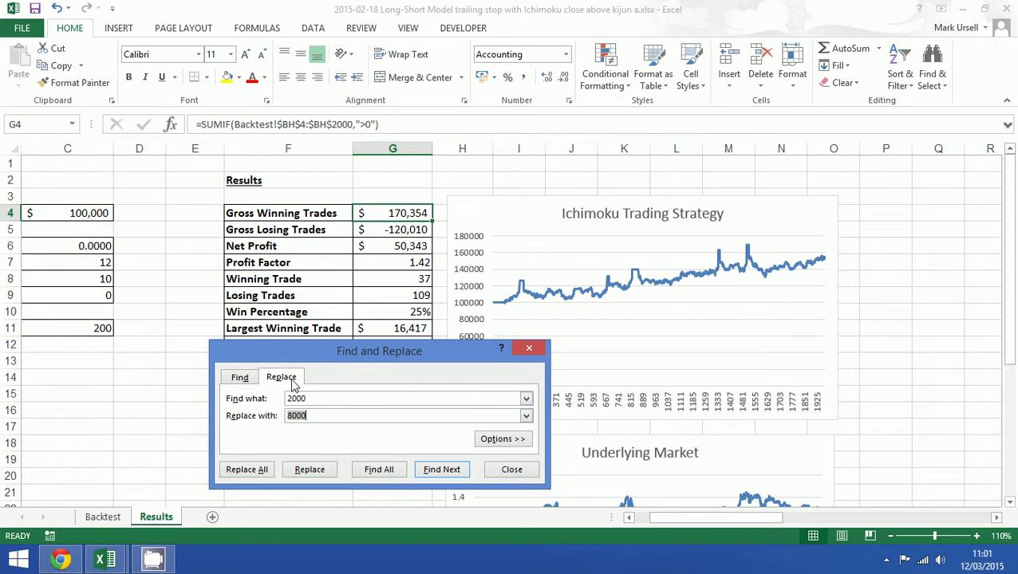
{"action": "type", "text": "6699"}
{"action": "left_click", "coordinate": [244, 473]}
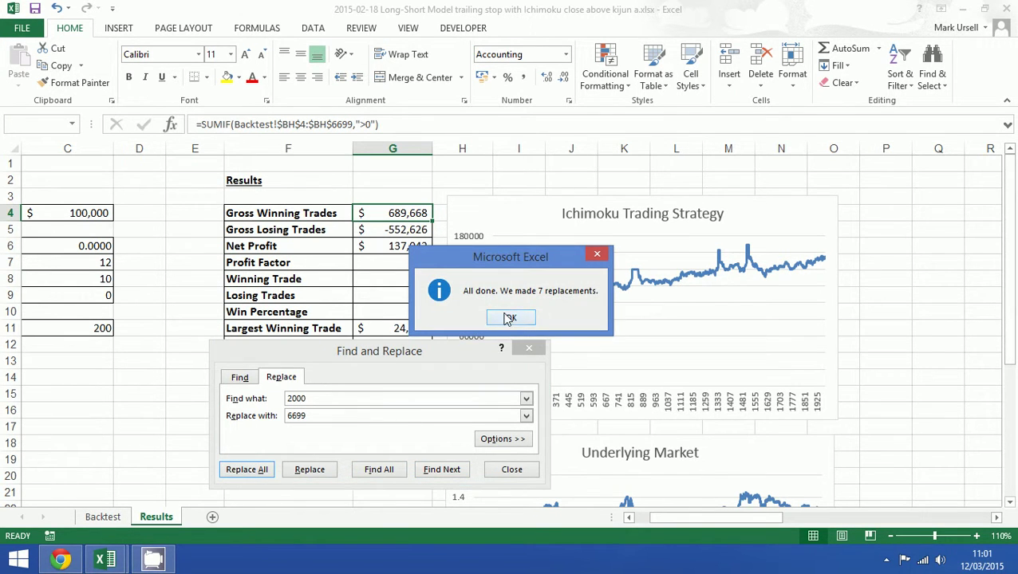
{"action": "left_click", "coordinate": [509, 318]}
{"action": "left_click", "coordinate": [511, 469]}
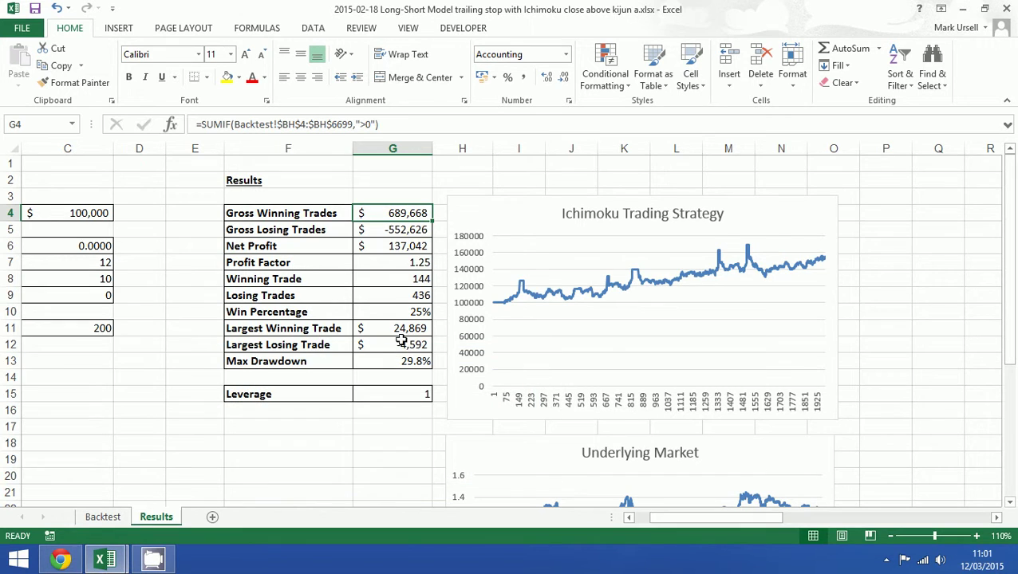
Verify the Results formulas from Gross Losing Trades to Max Drawdown now reference row 6699
{"action": "left_click", "coordinate": [399, 229]}
{"action": "left_click", "coordinate": [394, 241]}
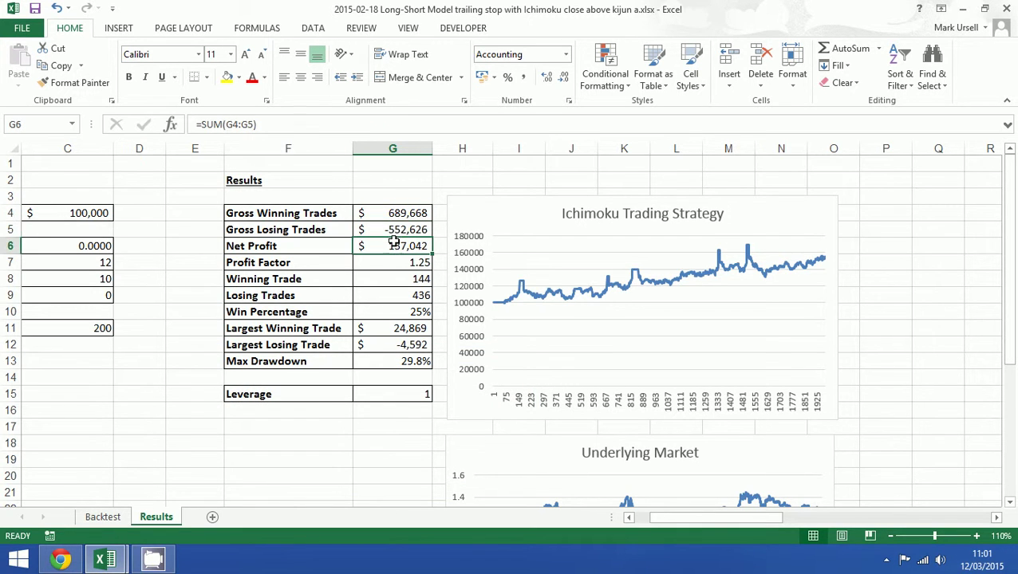
{"action": "left_click", "coordinate": [399, 265]}
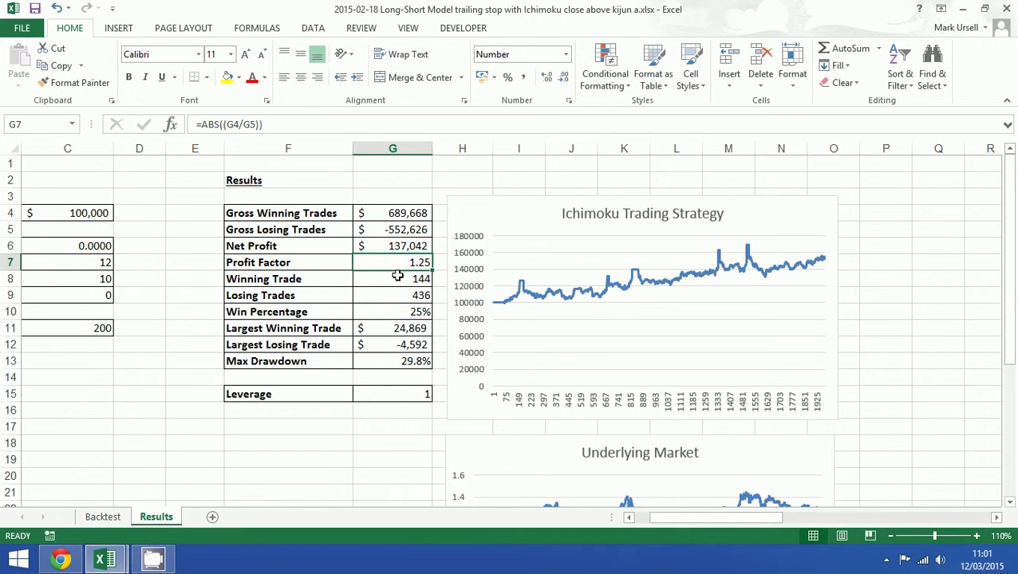
{"action": "left_click", "coordinate": [397, 278]}
{"action": "left_click", "coordinate": [395, 295]}
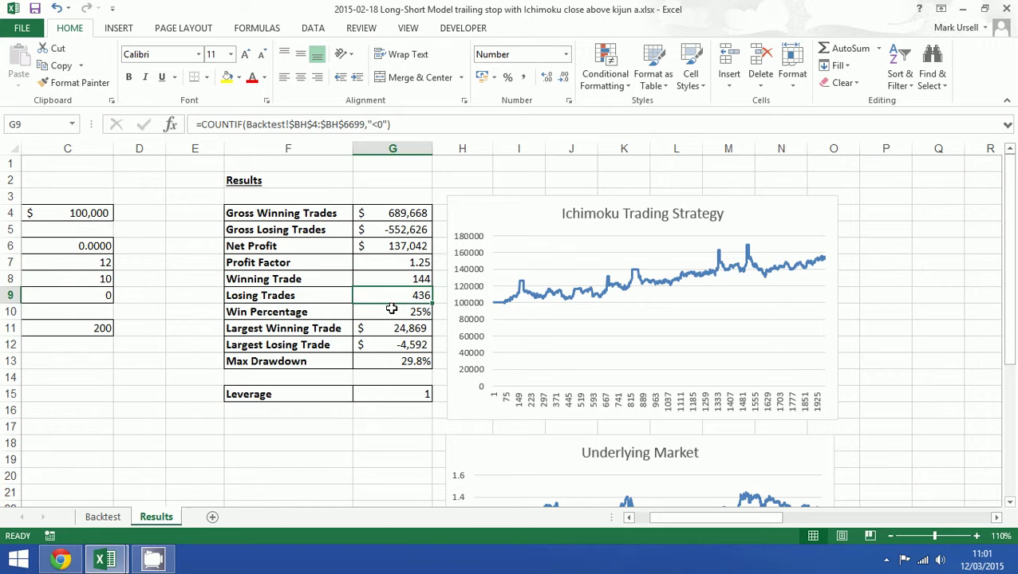
{"action": "left_click", "coordinate": [391, 310]}
{"action": "left_click", "coordinate": [395, 328]}
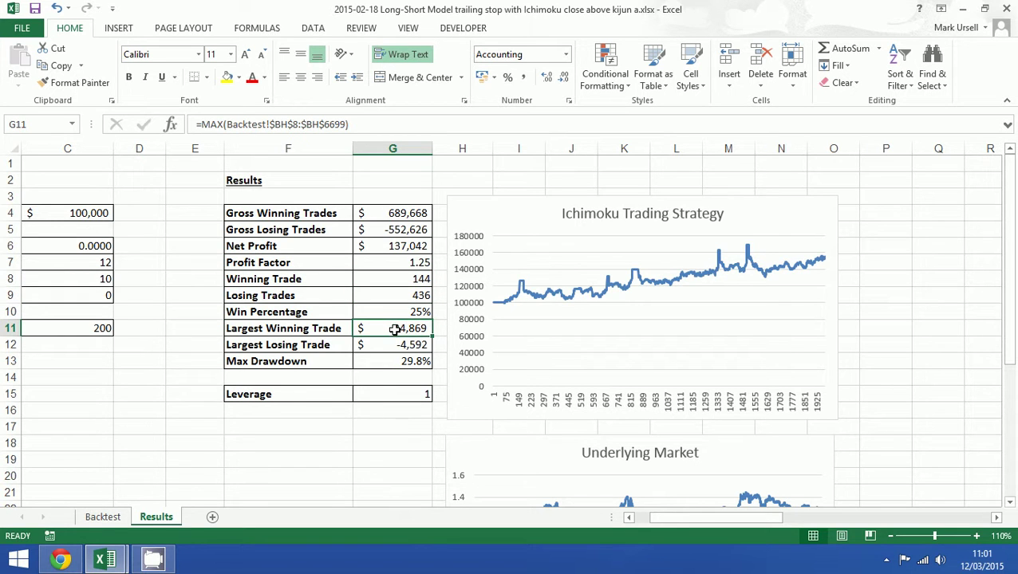
{"action": "left_click", "coordinate": [408, 346]}
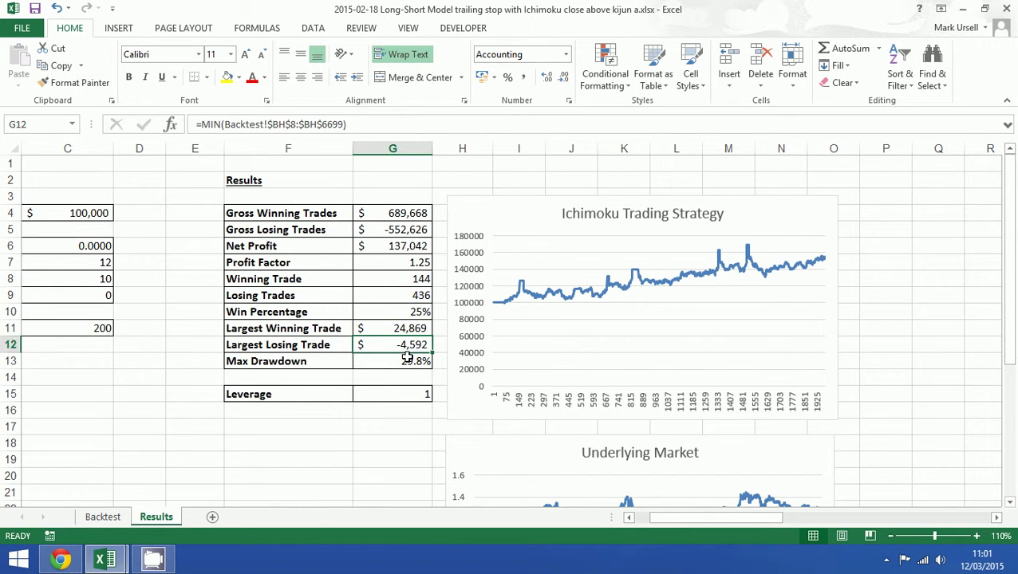
{"action": "left_click", "coordinate": [406, 360]}
{"action": "left_click", "coordinate": [381, 449]}
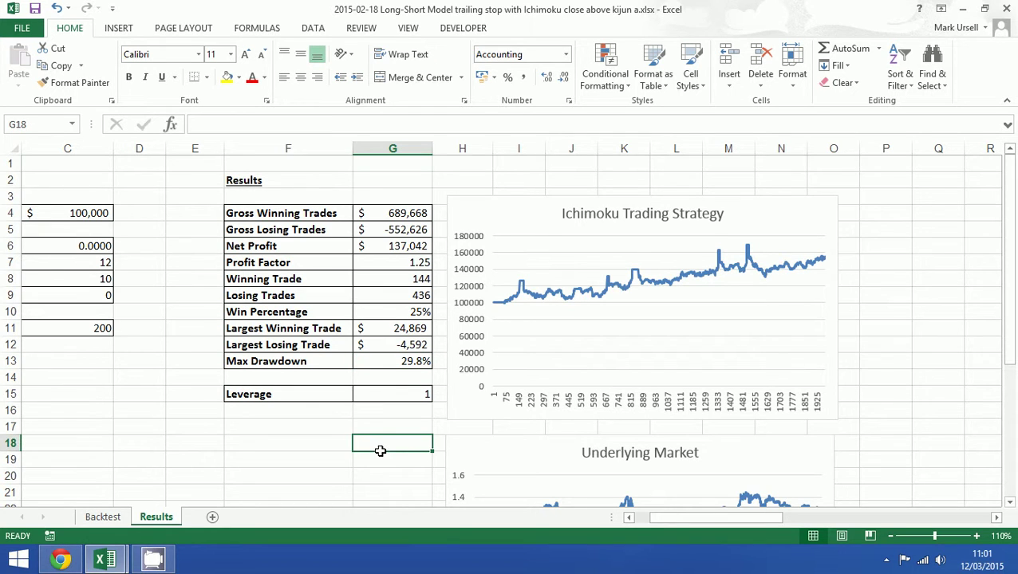
{"action": "left_click", "coordinate": [404, 362]}
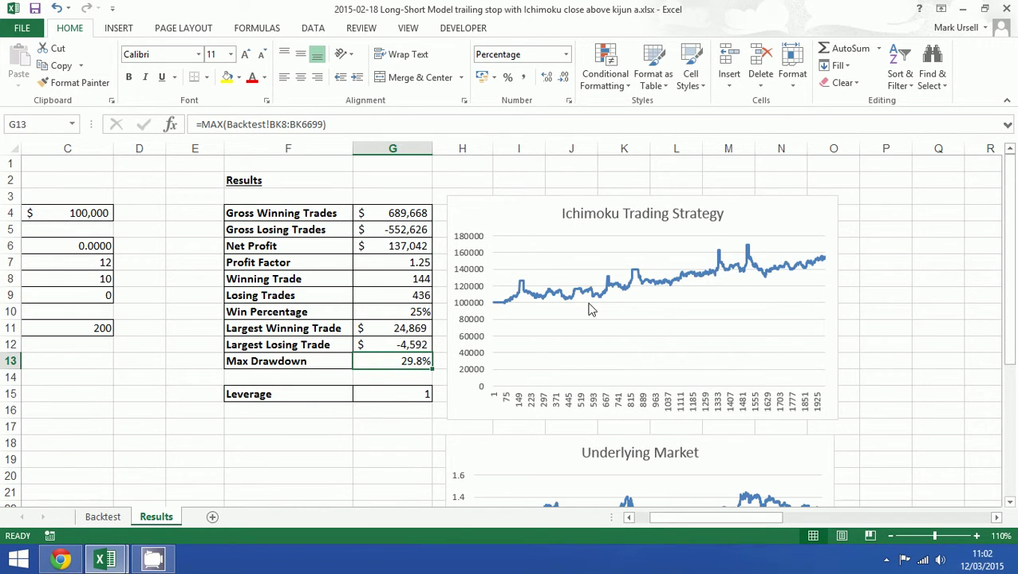
Extend the Ichimoku Trading Strategy chart's capital series to end at row 6699 instead of 2000
{"action": "right_click", "coordinate": [628, 287]}
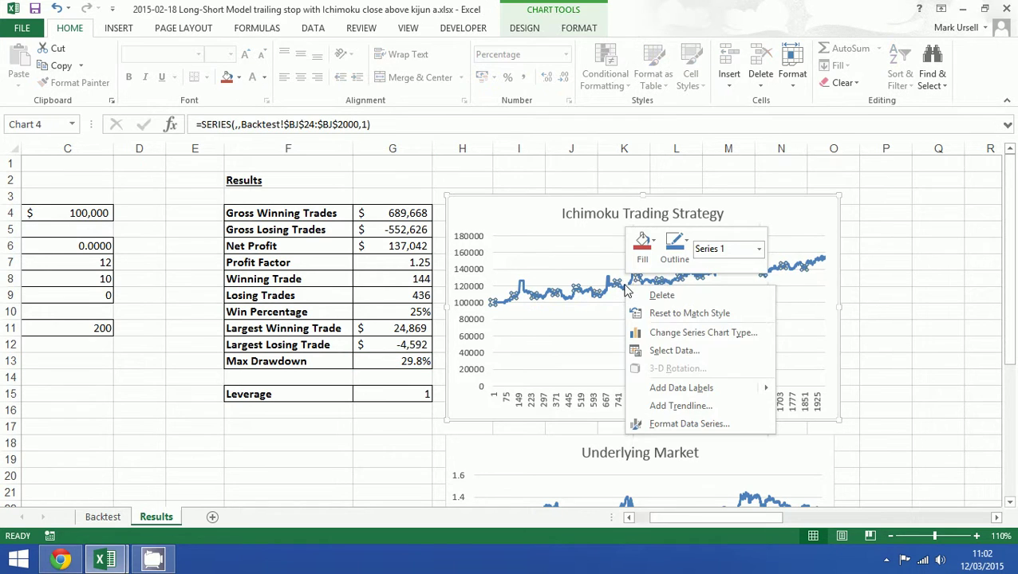
{"action": "left_click", "coordinate": [674, 350]}
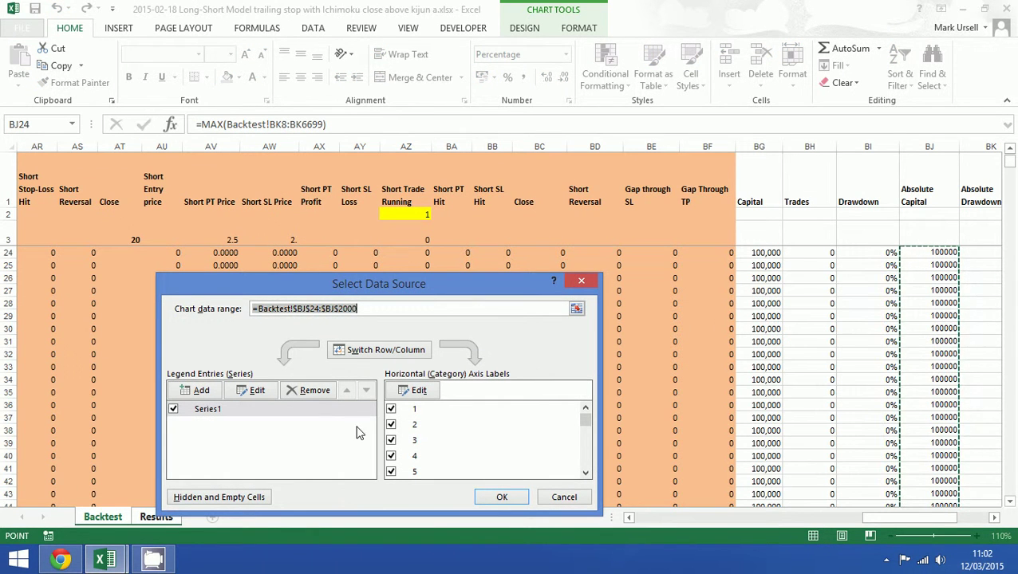
{"action": "double_click", "coordinate": [348, 309]}
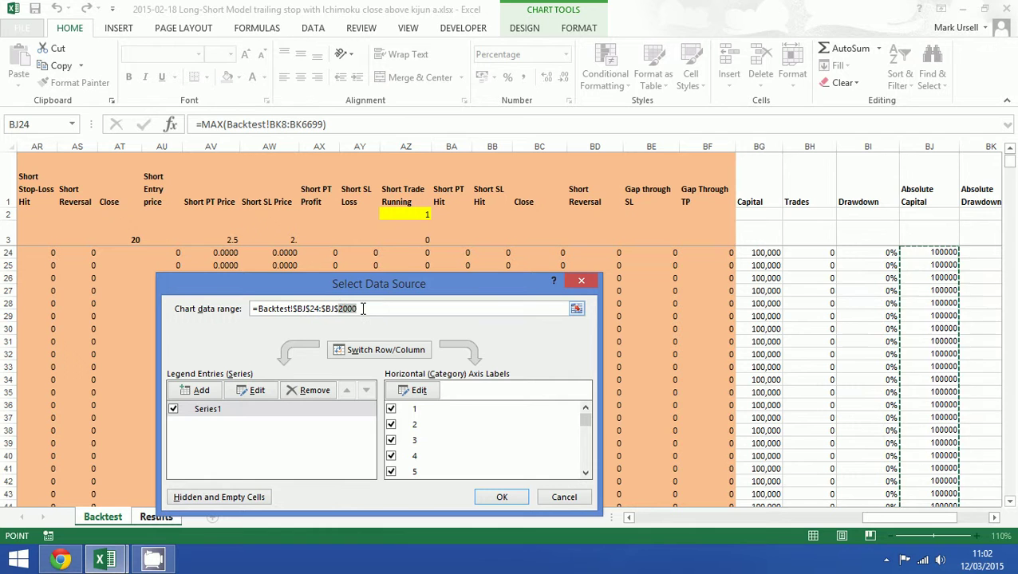
{"action": "type", "text": "6699"}
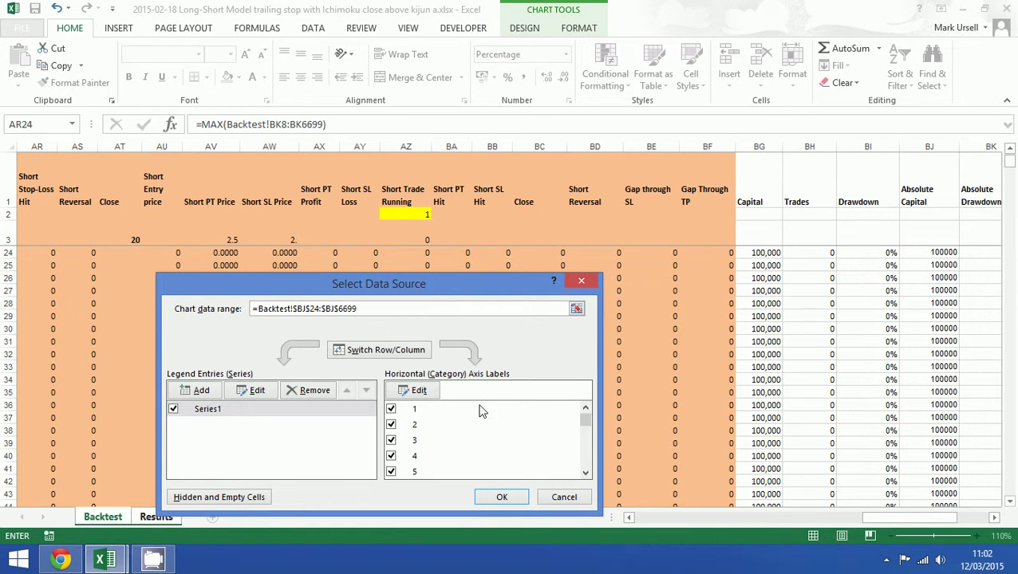
{"action": "left_click", "coordinate": [499, 496]}
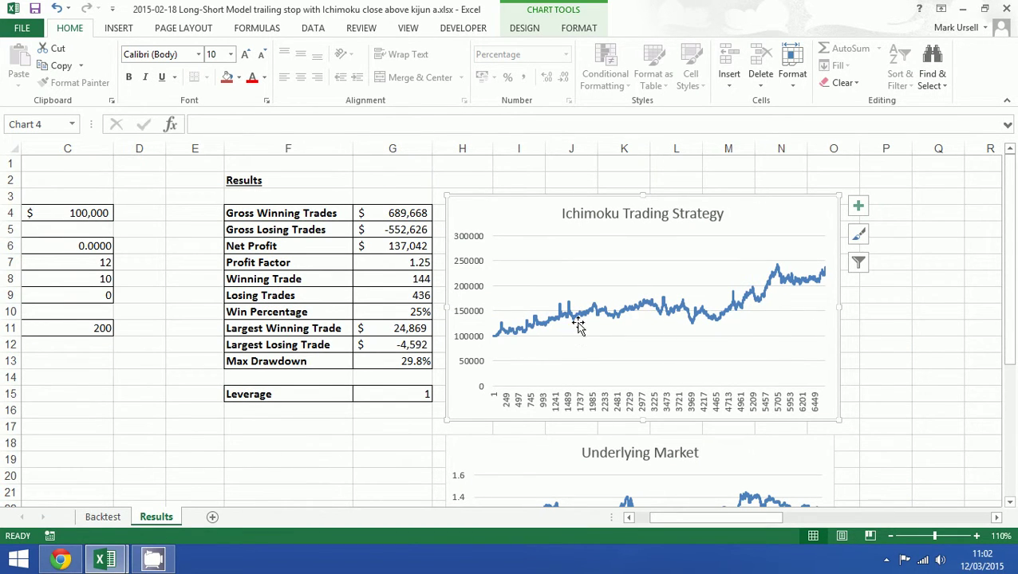
{"action": "scroll", "coordinate": [897, 322], "scroll_direction": "down", "scroll_amount": 2}
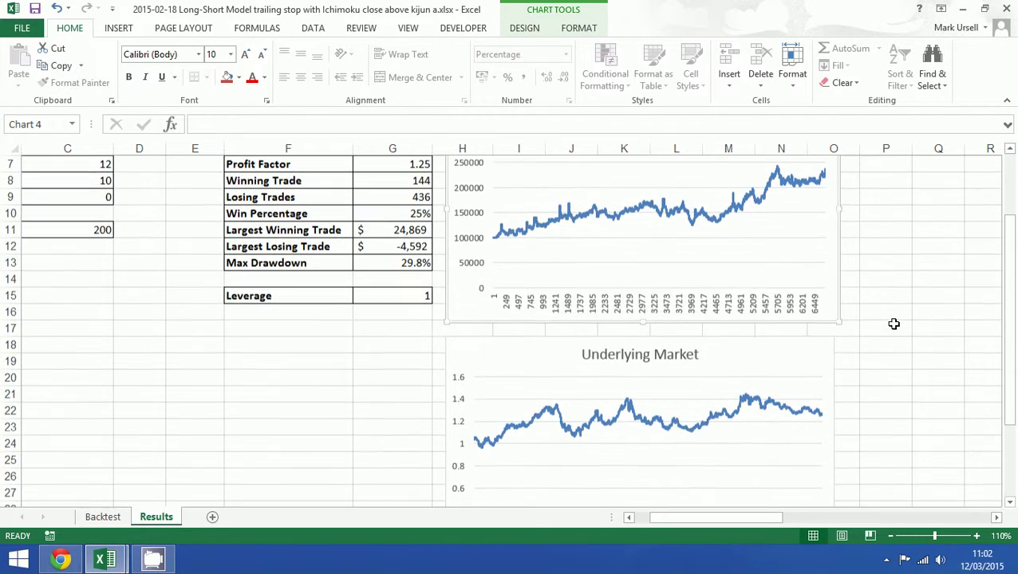
Extend the Underlying Market chart's price series to end at row 6699 instead of 2000
{"action": "right_click", "coordinate": [640, 421]}
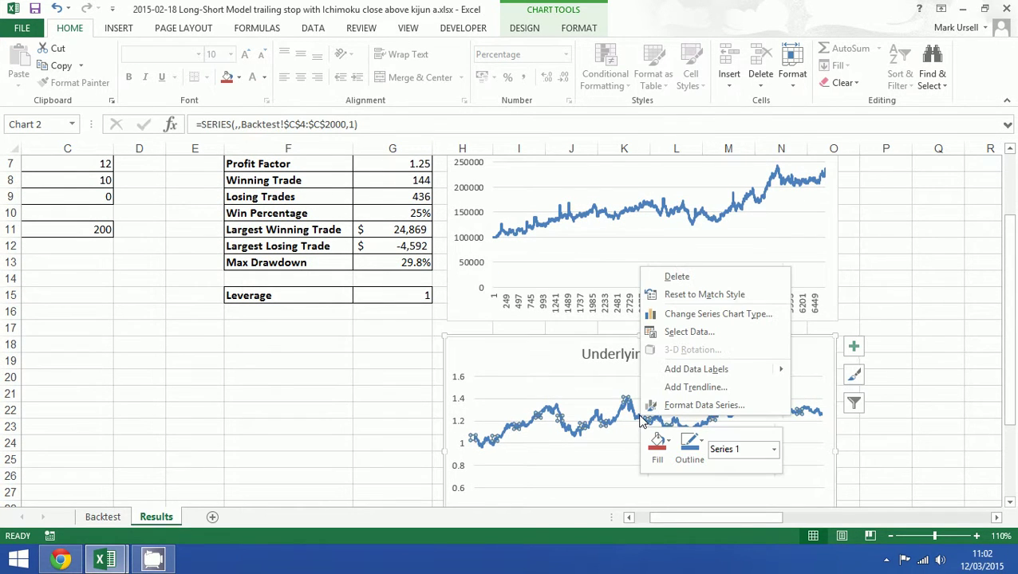
{"action": "left_click", "coordinate": [687, 331]}
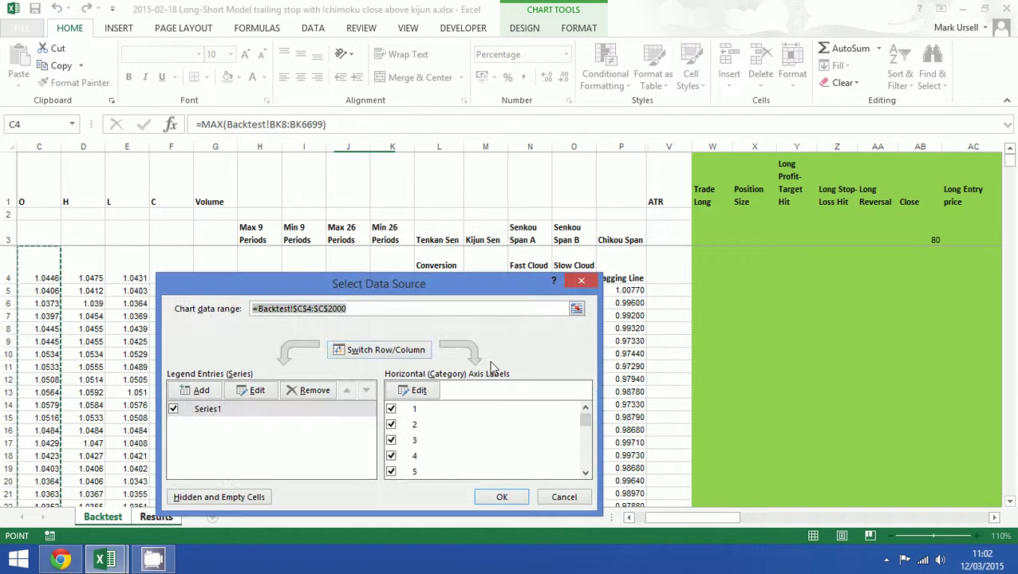
{"action": "left_click_drag", "start_coordinate": [328, 308], "coordinate": [381, 308]}
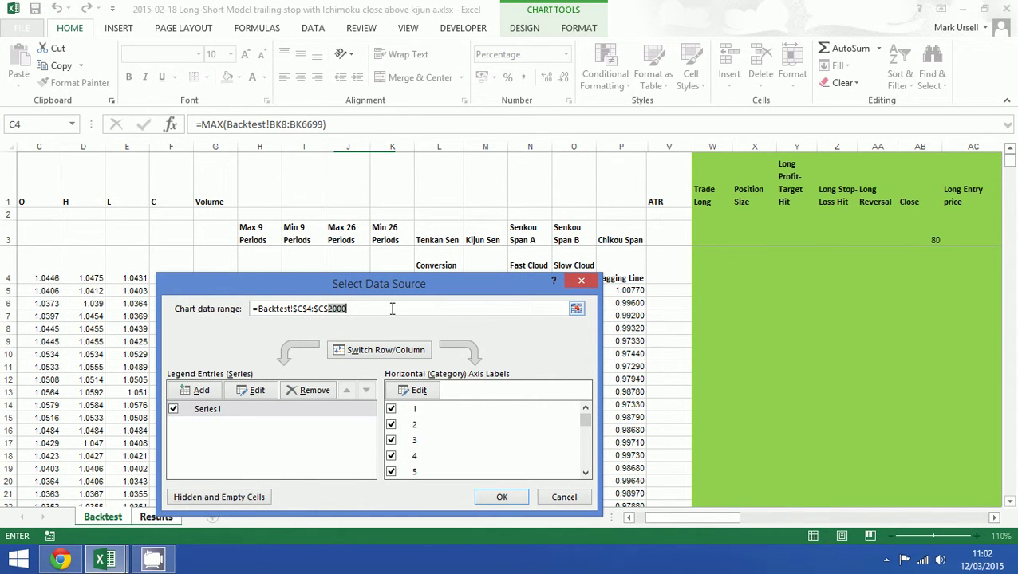
{"action": "type", "text": "6699"}
{"action": "left_click", "coordinate": [498, 496]}
{"action": "left_click", "coordinate": [906, 298]}
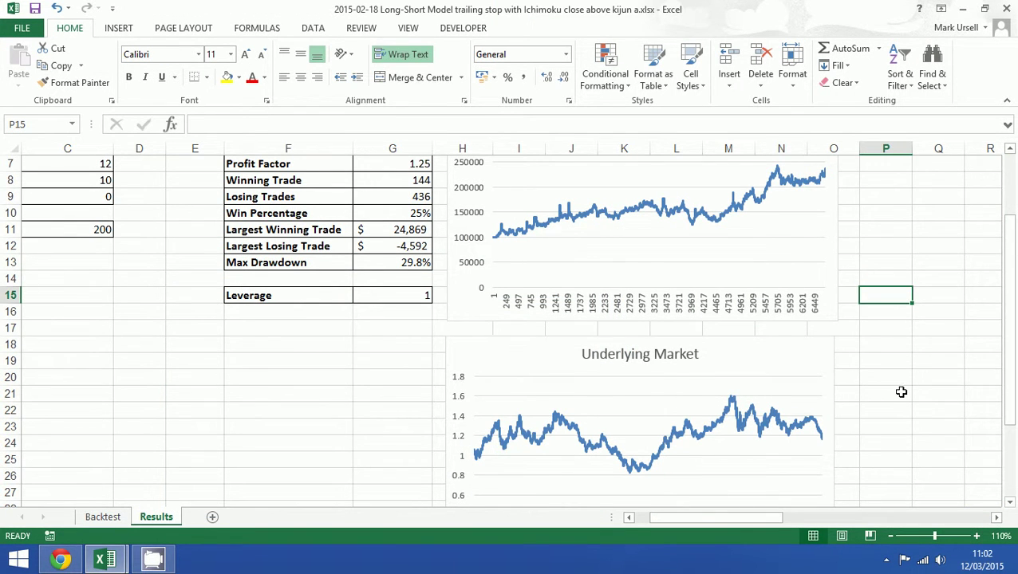
{"action": "scroll", "coordinate": [900, 392], "scroll_direction": "up", "scroll_amount": 2}
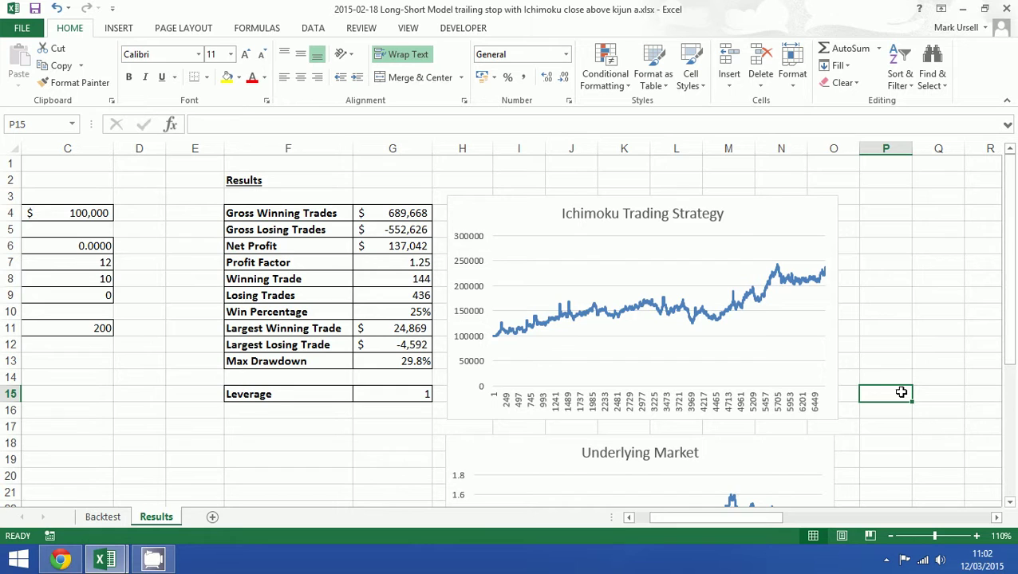